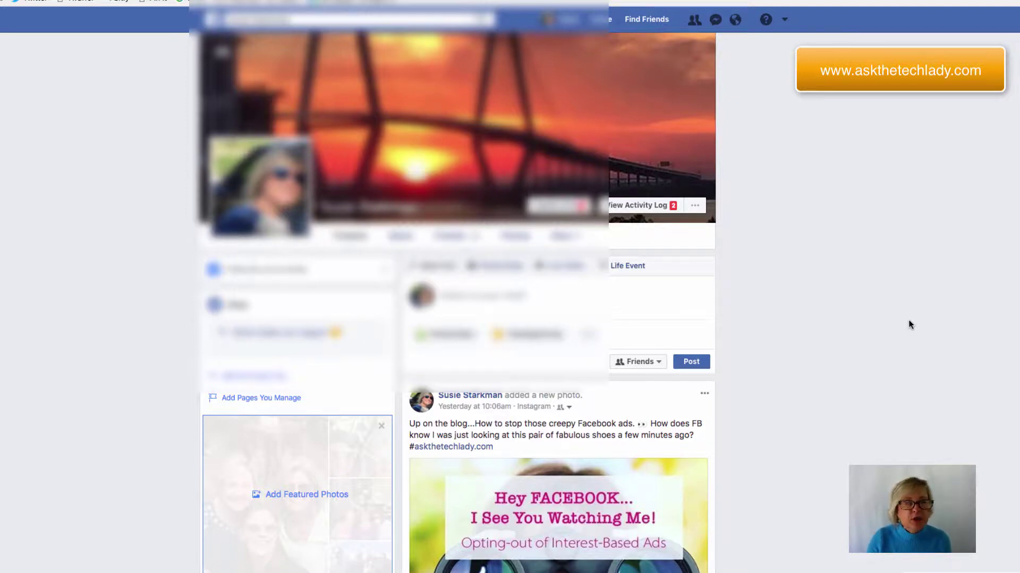
Go from the profile to Settings via the account menu and open the Ads section.
click(785, 22)
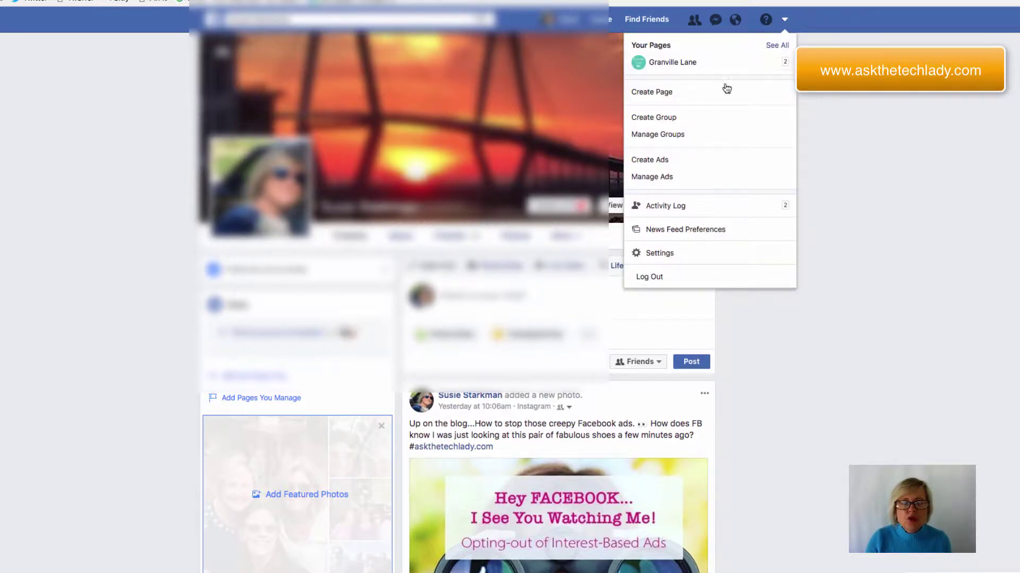
click(671, 255)
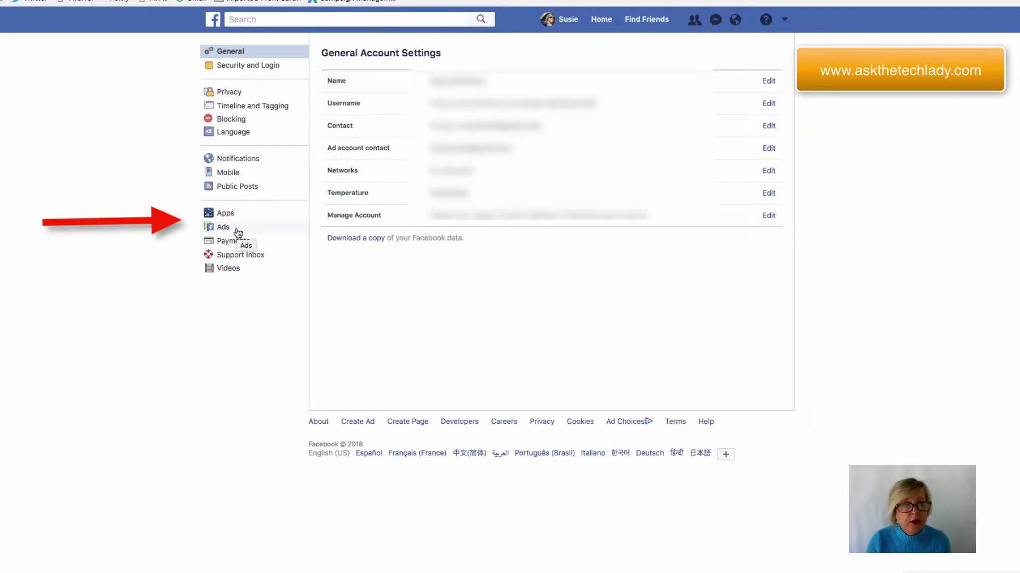
click(237, 230)
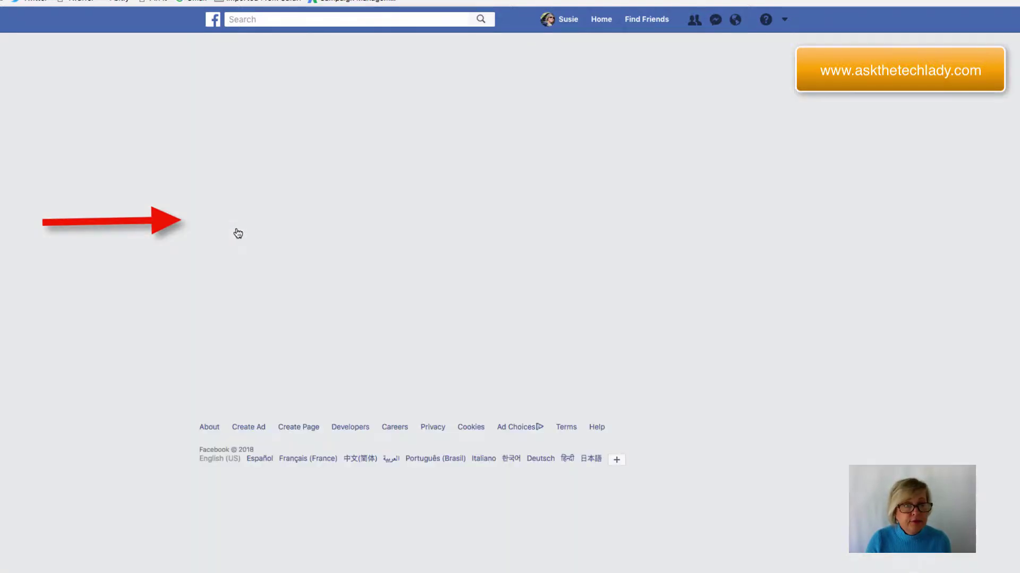
Expand 'Ads based on your use of websites and apps' and keep online interest-based ads Off.
scroll(169, 233, down, 2)
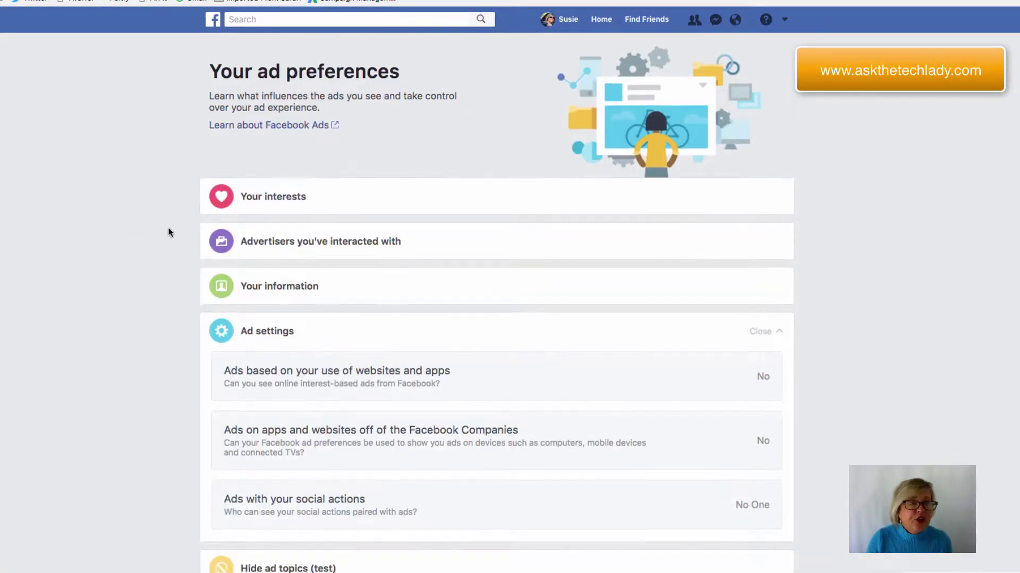
scroll(169, 232, down, 4)
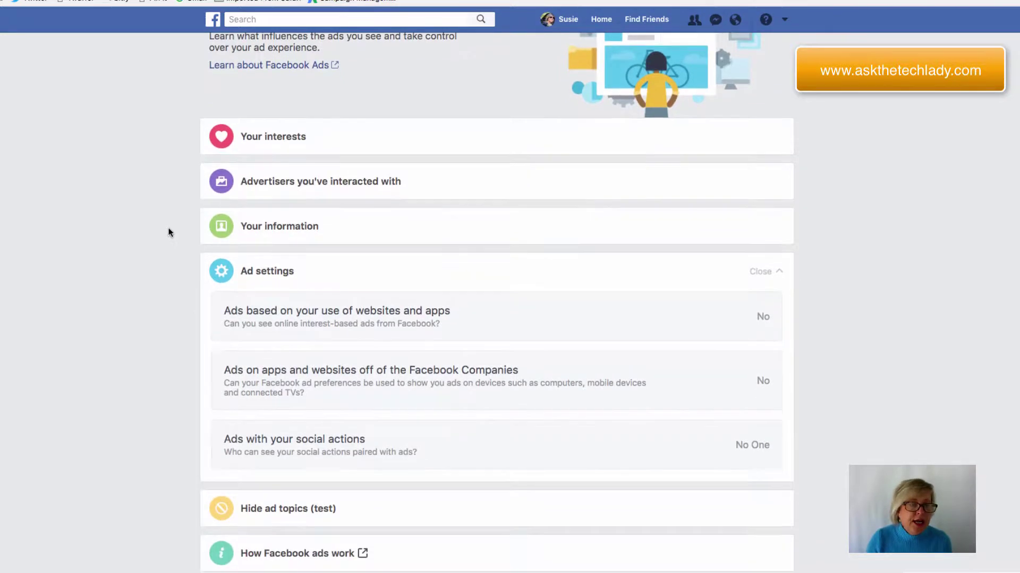
scroll(169, 232, up, 2)
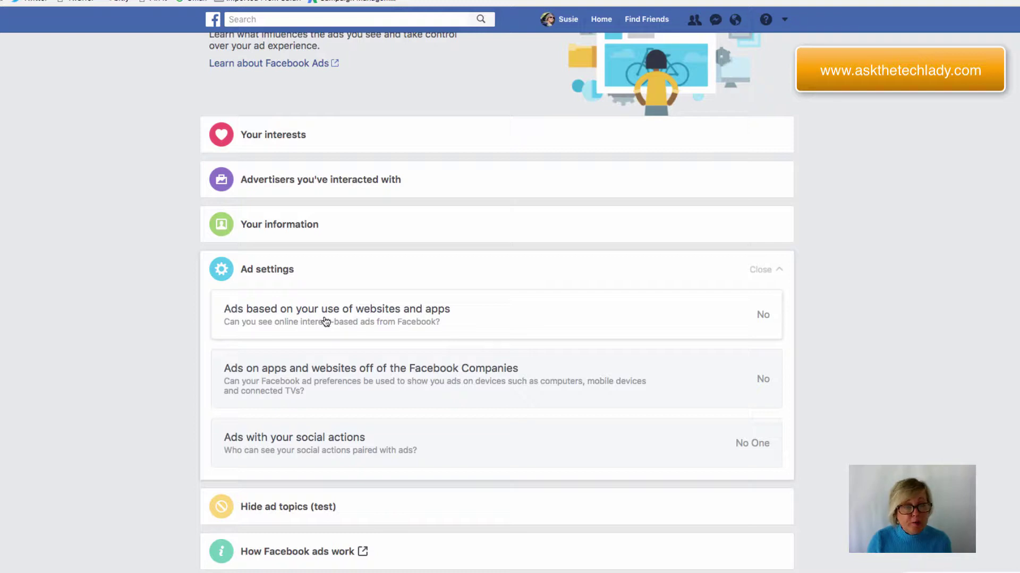
click(460, 328)
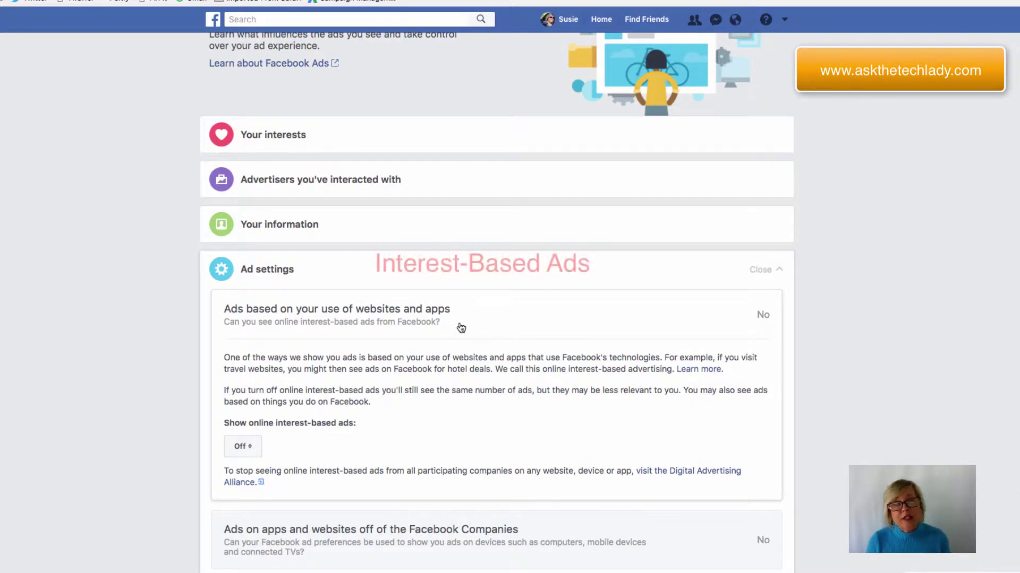
scroll(234, 442, up, 1)
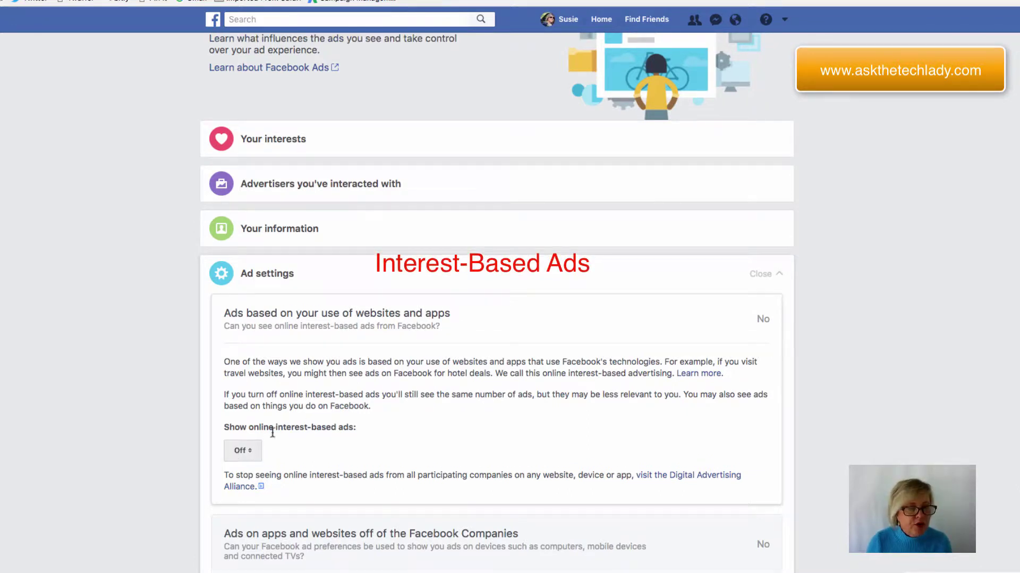
scroll(330, 419, down, 4)
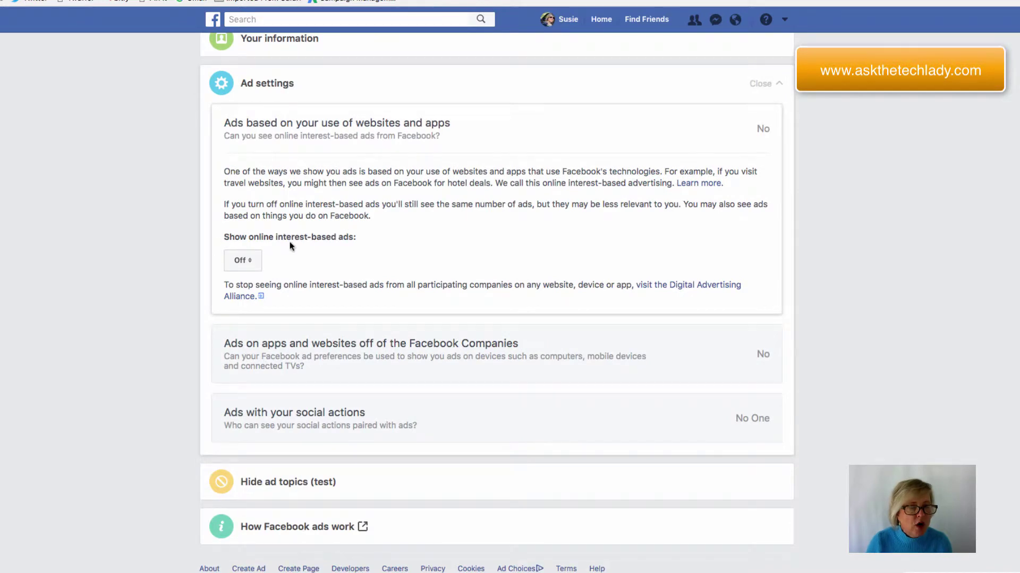
click(253, 269)
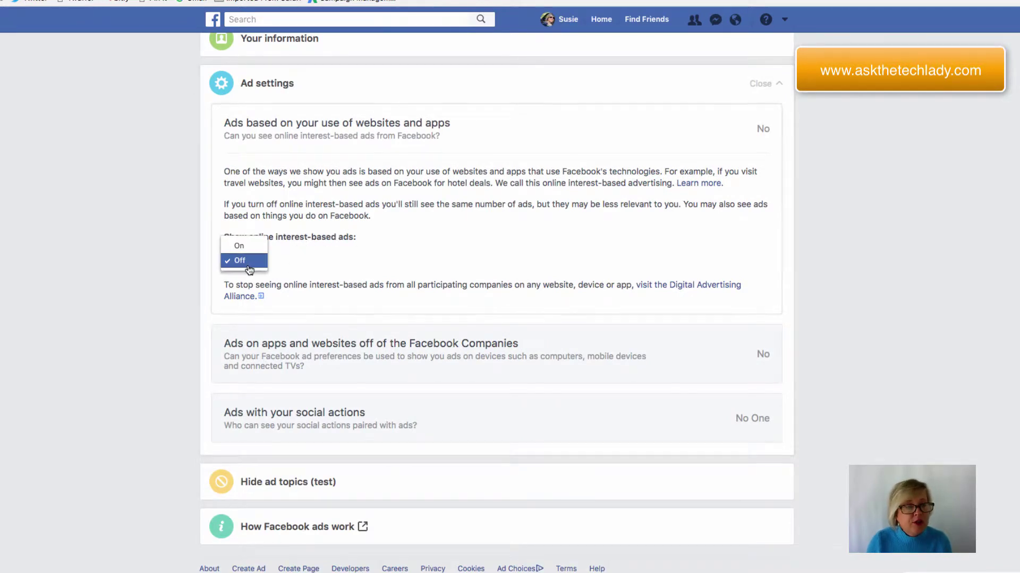
click(250, 270)
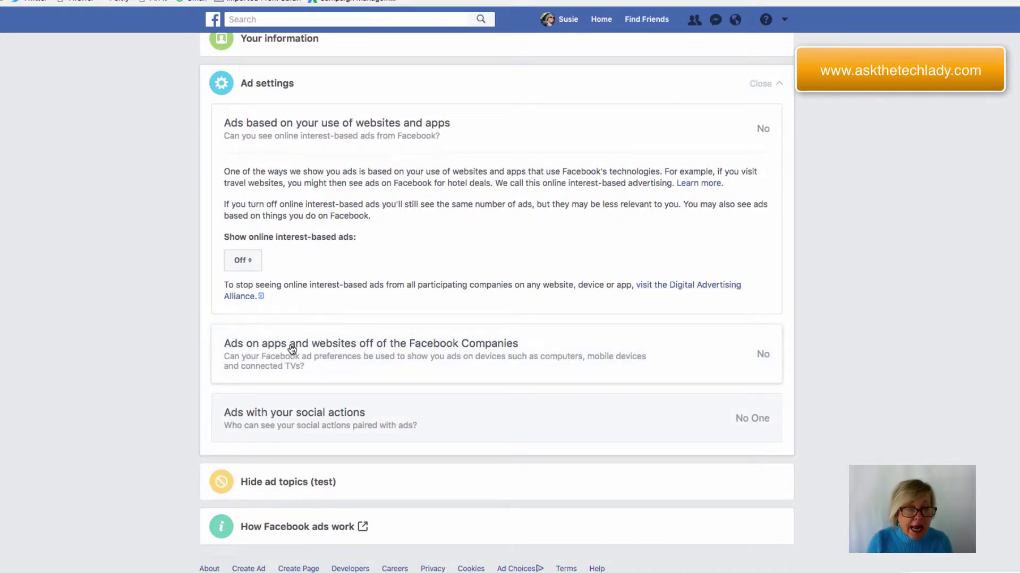
Expand 'Ads on apps and websites off of the Facebook Companies' and keep it set to No.
click(463, 361)
scroll(463, 362, down, 3)
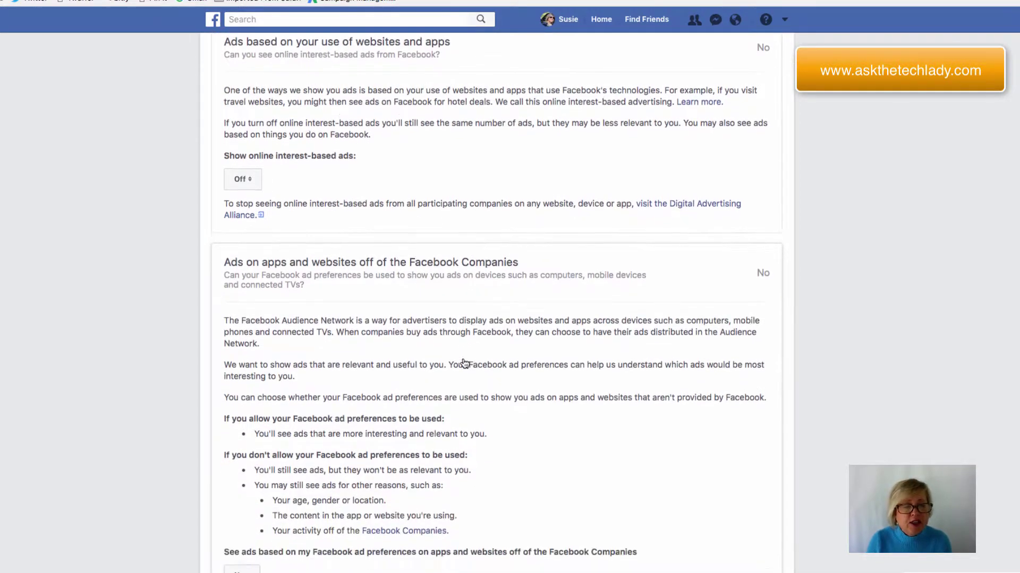
scroll(463, 363, down, 3)
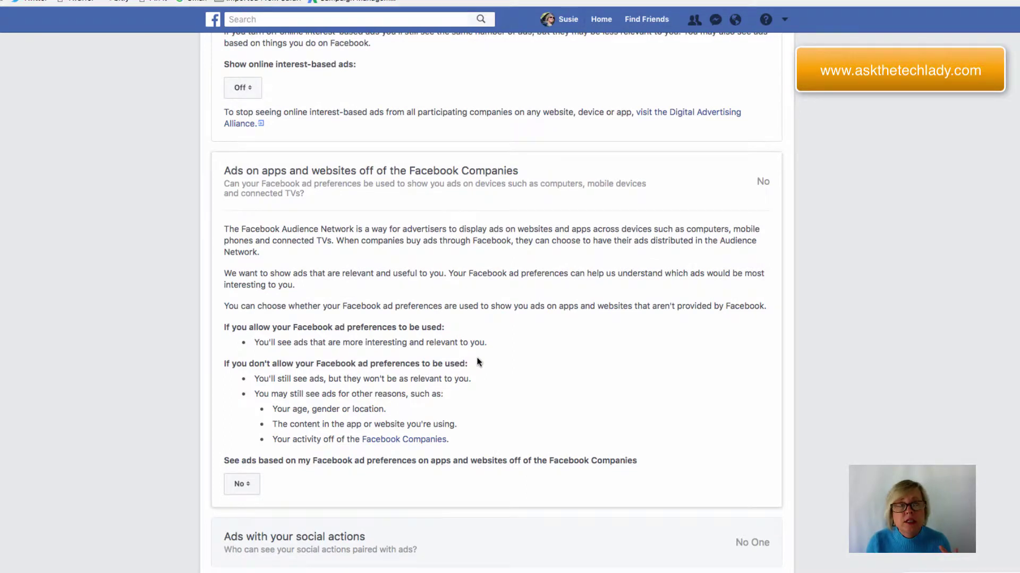
scroll(478, 361, down, 5)
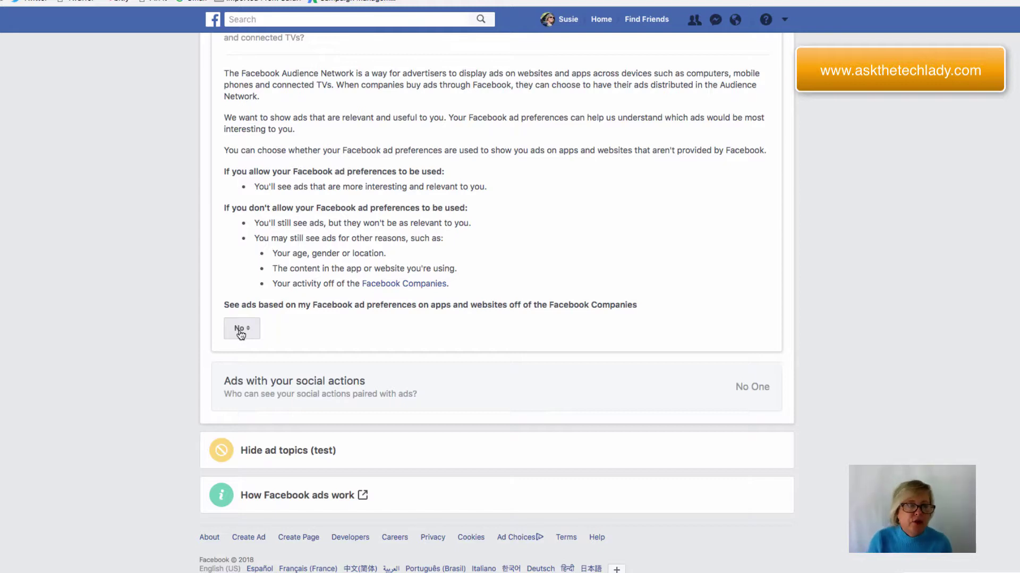
click(240, 330)
click(239, 330)
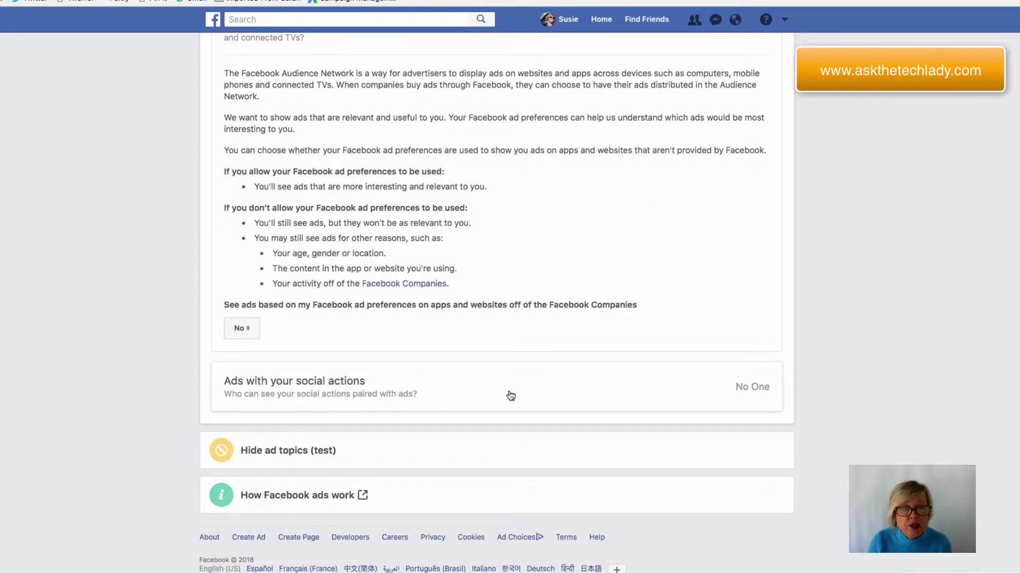
Expand the ads-with-your-social-actions setting and keep who can see them at No One.
click(742, 395)
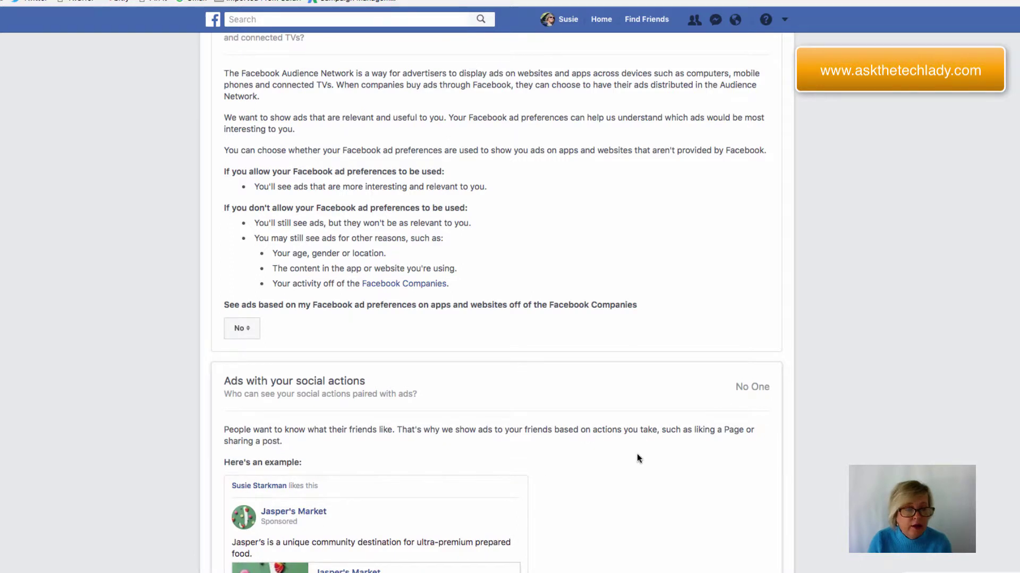
scroll(637, 457, down, 1)
scroll(636, 454, down, 4)
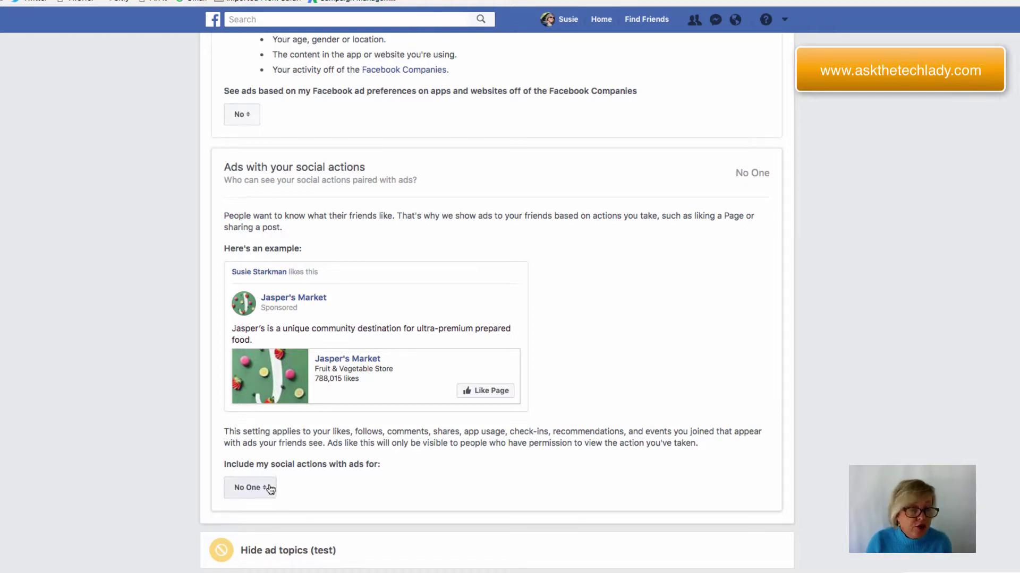
scroll(297, 456, down, 2)
click(250, 416)
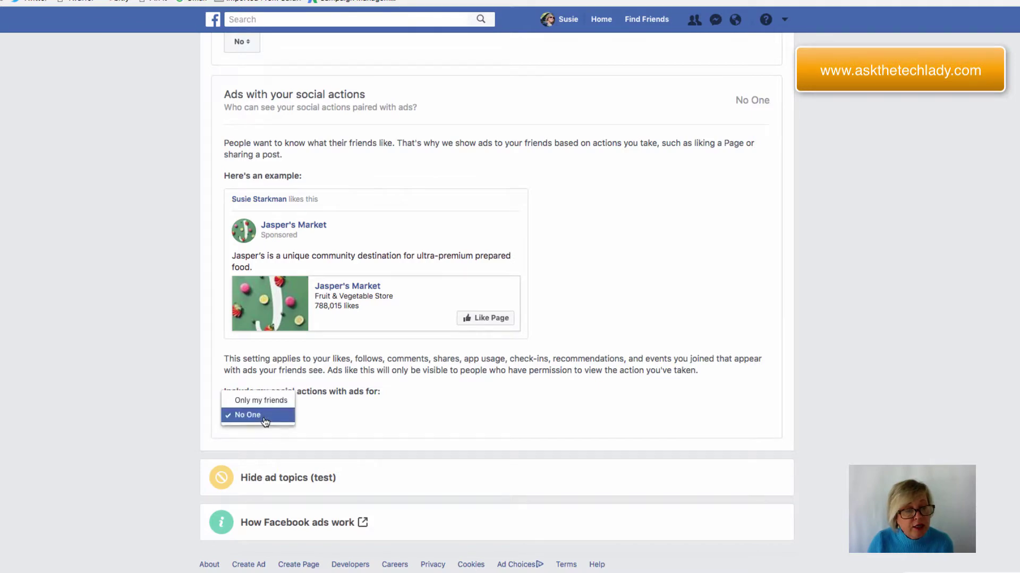
click(260, 418)
scroll(351, 416, up, 3)
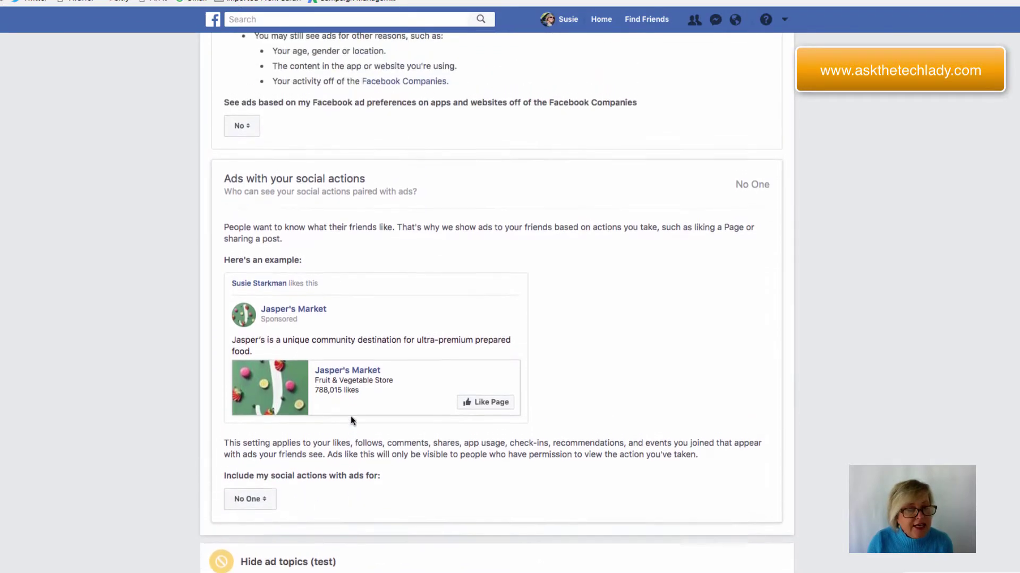
scroll(351, 416, down, 3)
scroll(351, 420, up, 15)
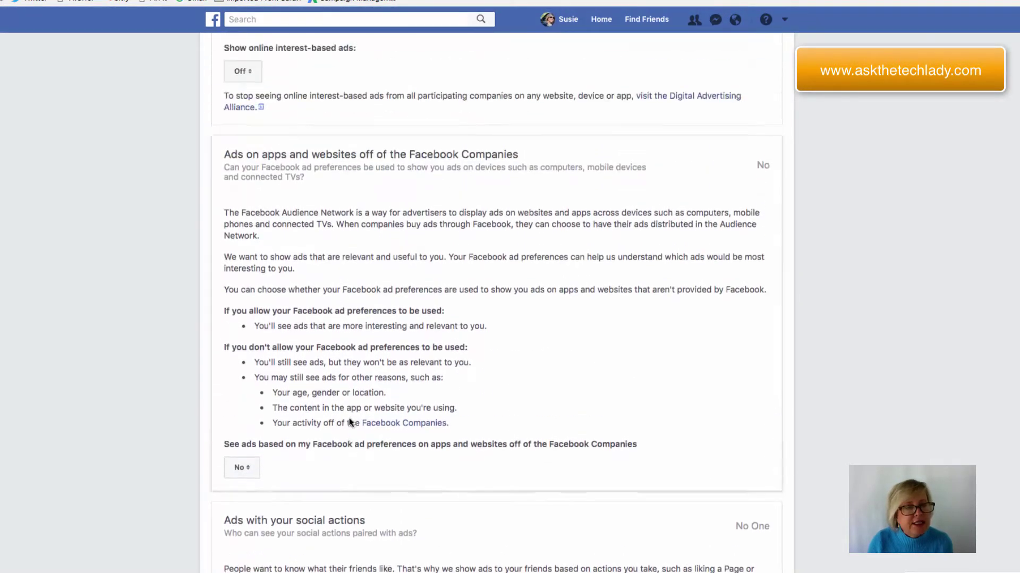
scroll(349, 424, up, 3)
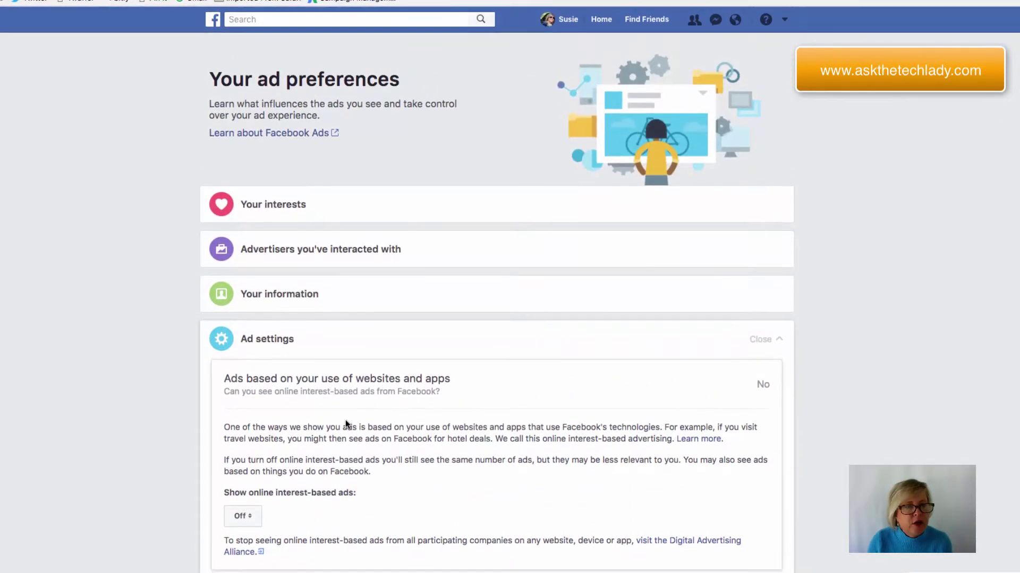
Expand Your interests, browse the News, Technology and Food tabs, then return to Business and industry.
click(275, 205)
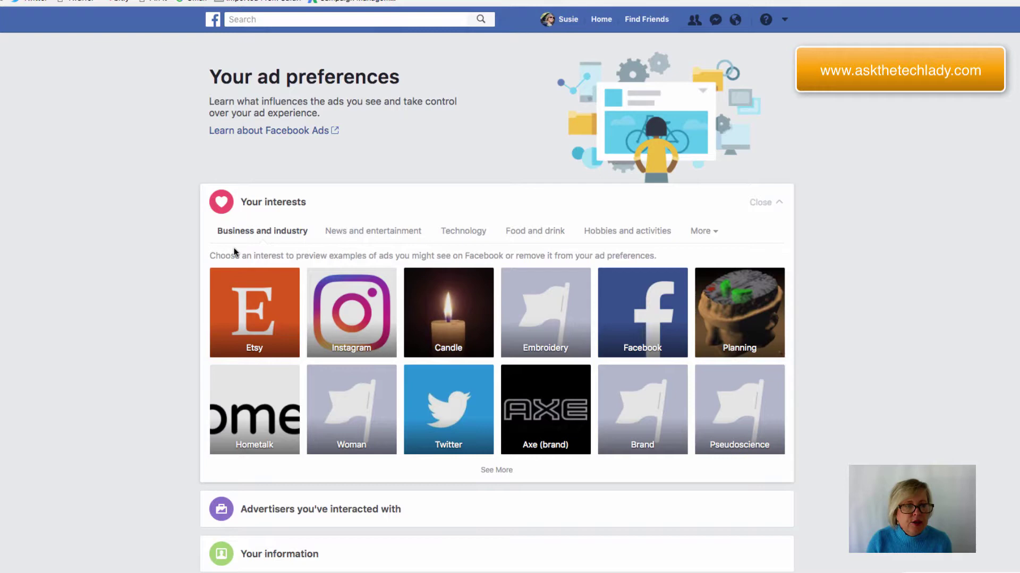
click(346, 232)
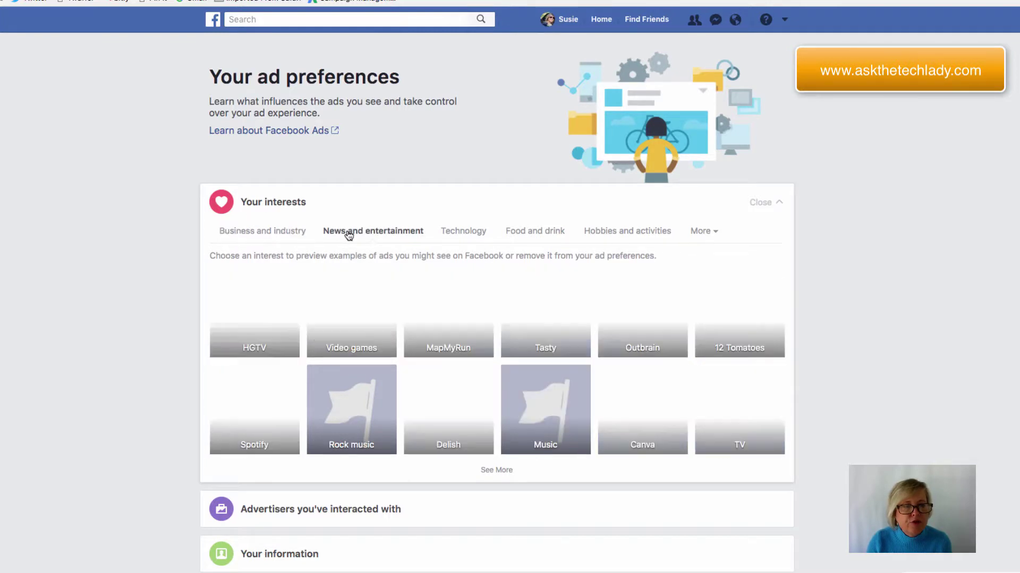
click(459, 237)
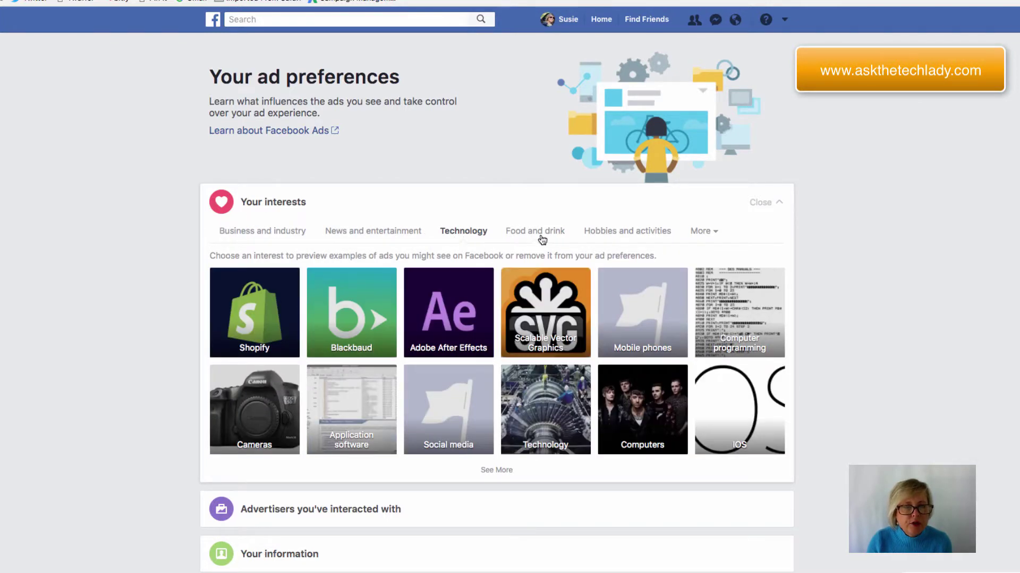
click(538, 235)
click(280, 235)
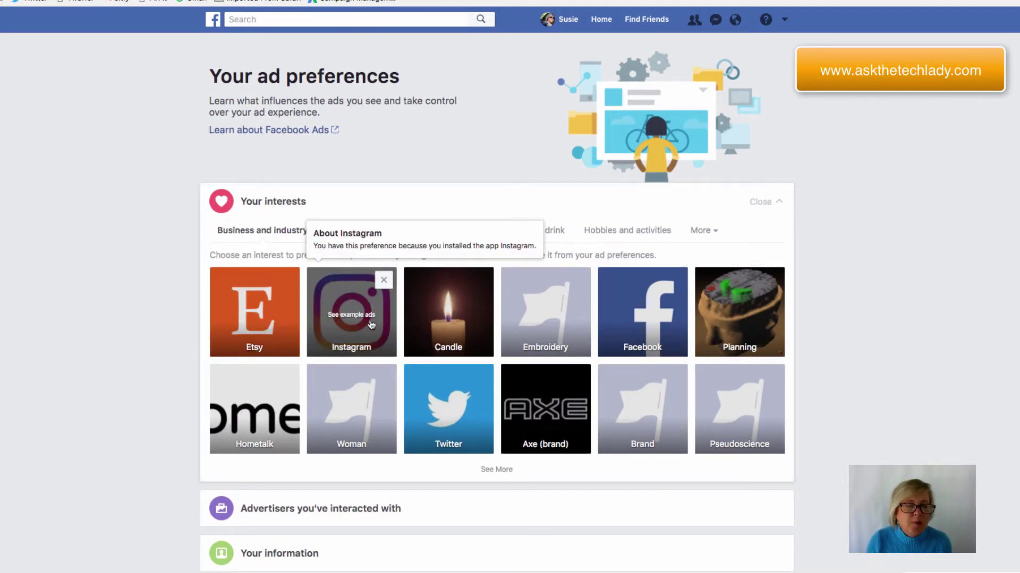
mouse_move(425, 321)
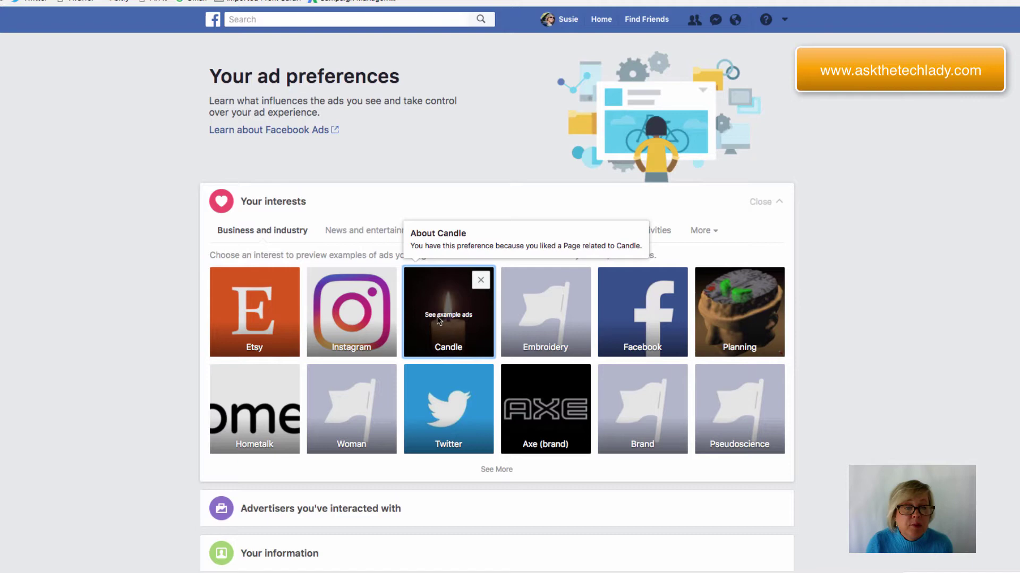
click(436, 318)
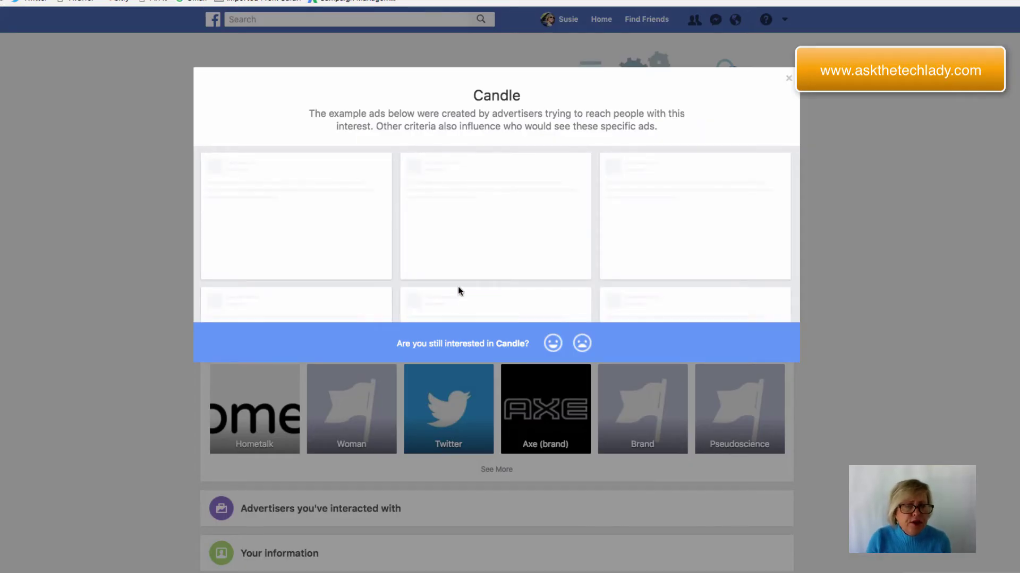
scroll(458, 291, down, 3)
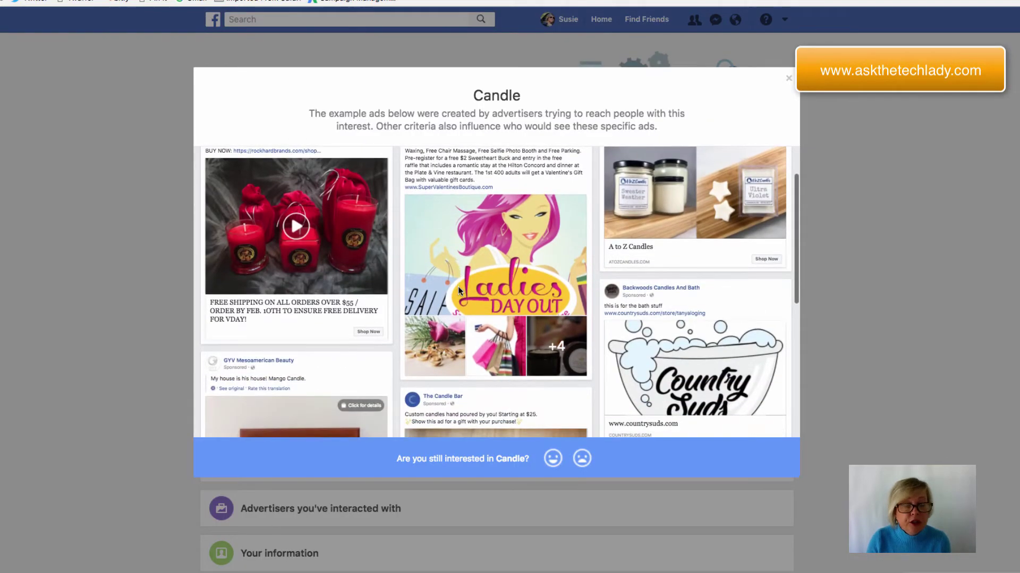
scroll(458, 290, down, 5)
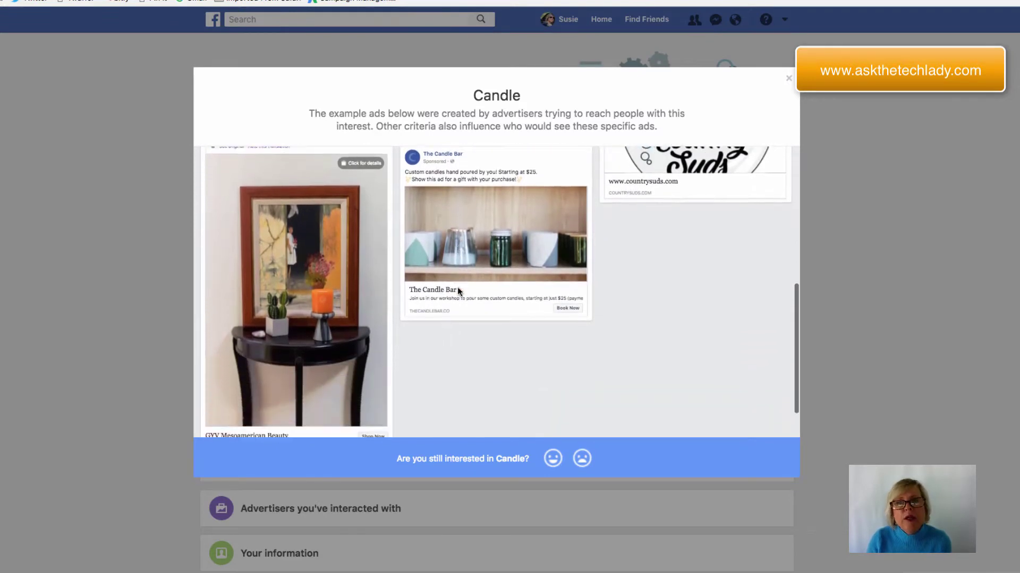
scroll(454, 291, up, 5)
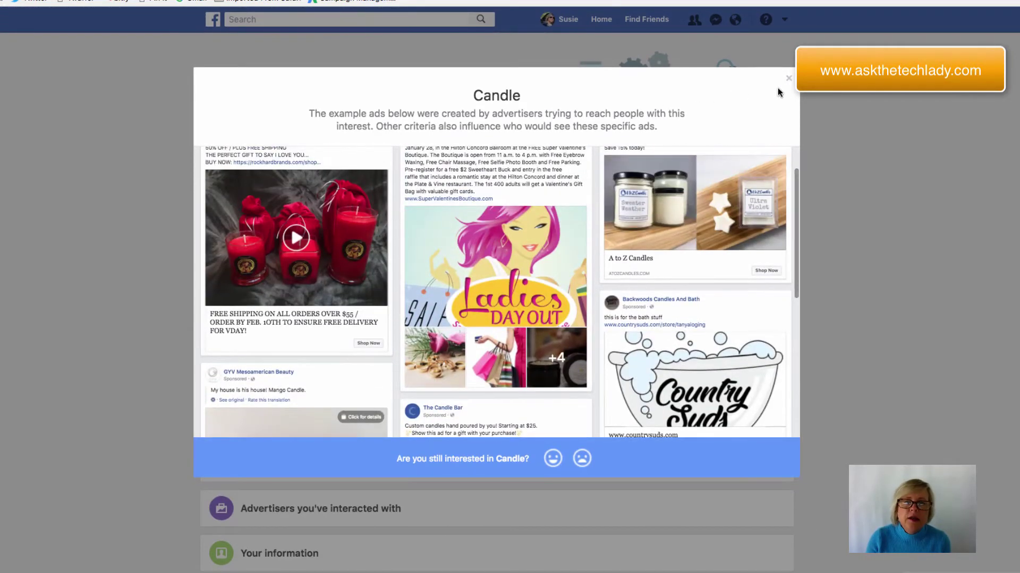
click(789, 78)
Remove Candle and Axe (brand) from the Business and industry interests.
mouse_move(466, 285)
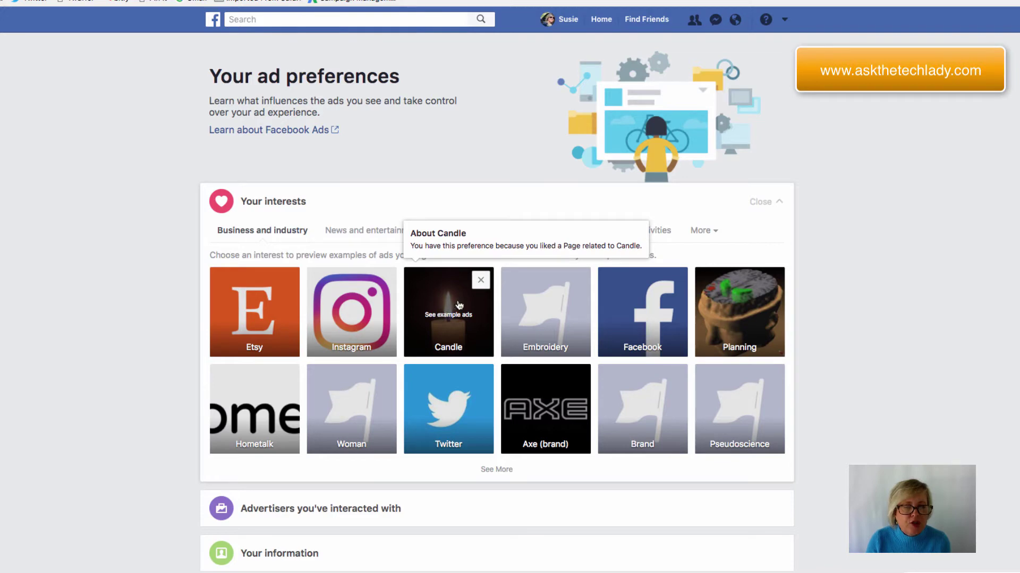
click(481, 281)
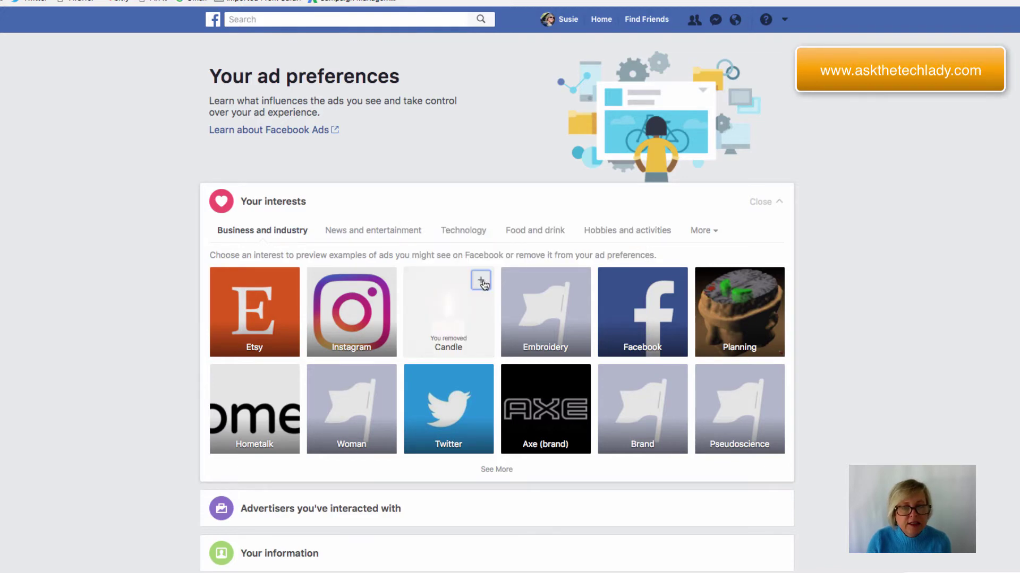
mouse_move(751, 322)
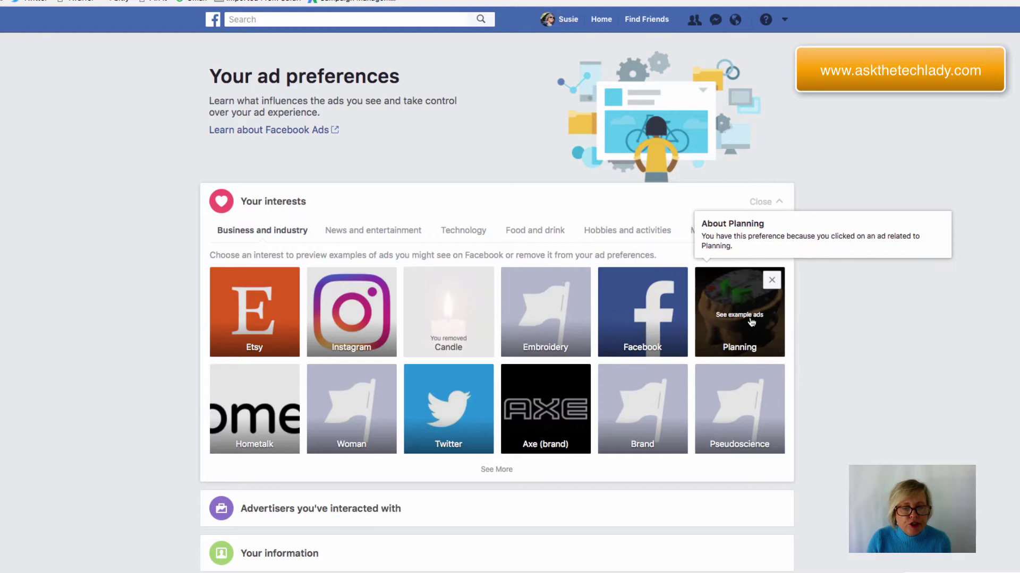
mouse_move(547, 442)
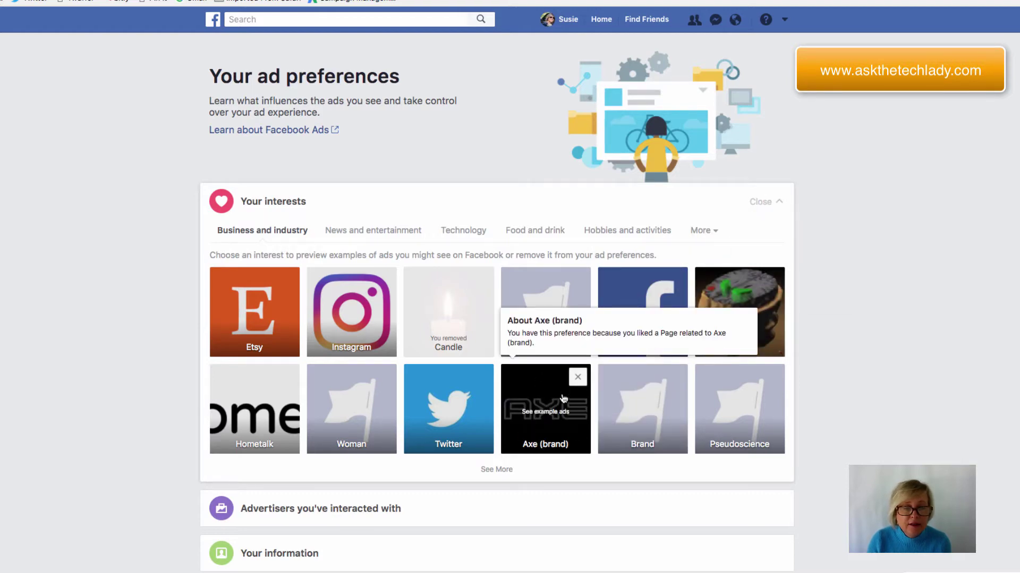
click(578, 377)
Remove Video games from the News and entertainment interests.
mouse_move(469, 402)
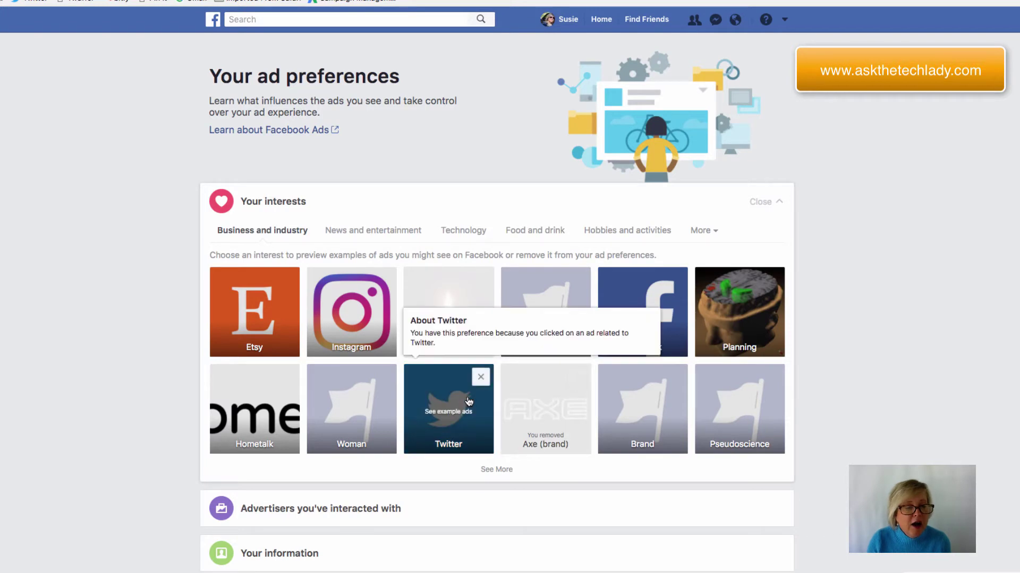
mouse_move(349, 408)
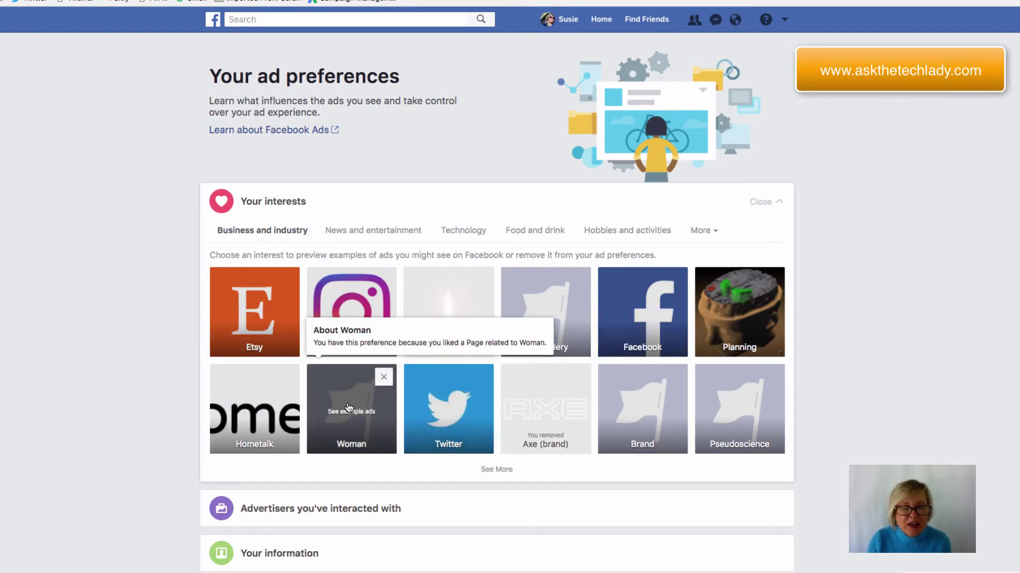
click(385, 237)
mouse_move(370, 300)
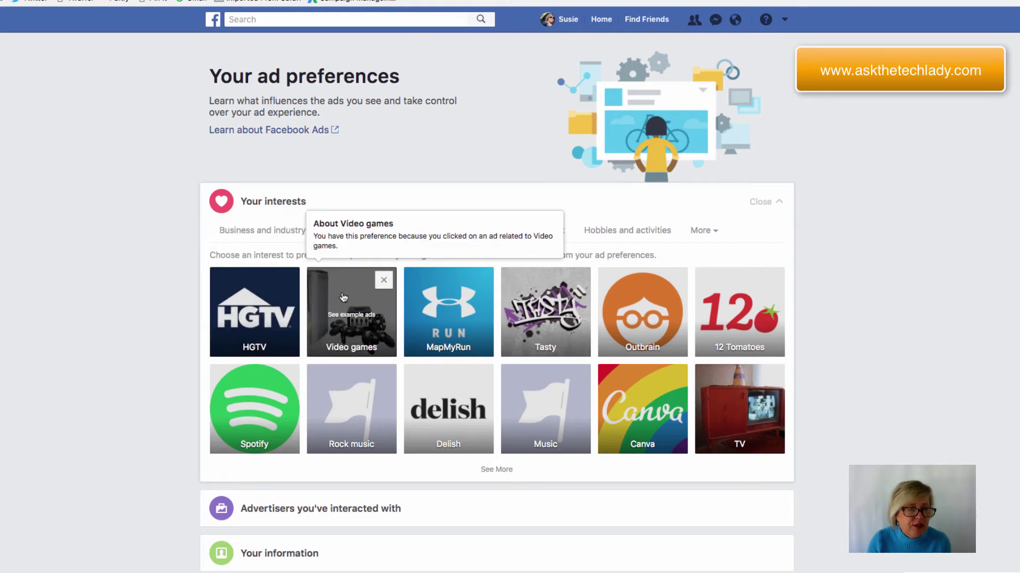
click(387, 280)
mouse_move(225, 318)
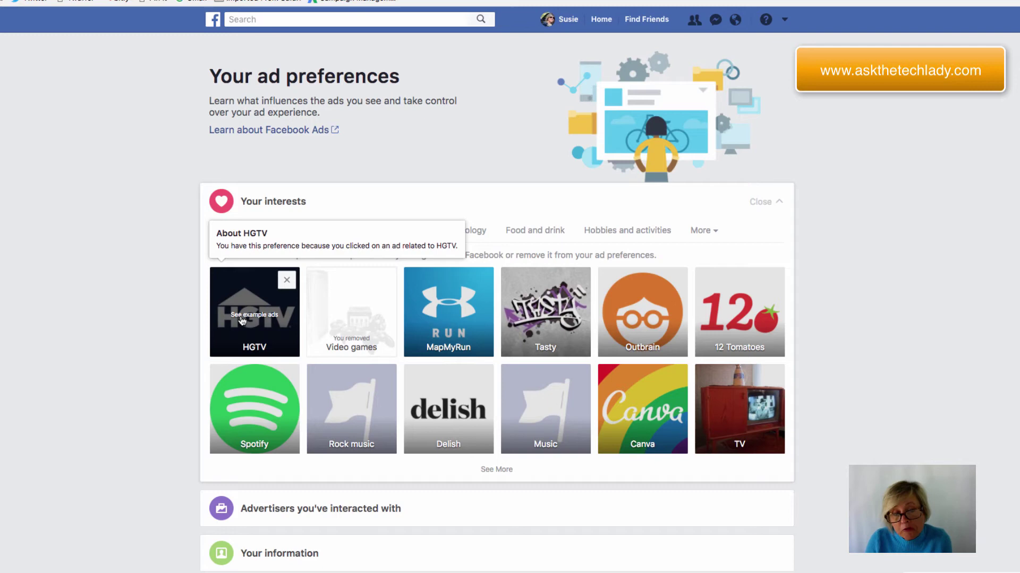
mouse_move(437, 325)
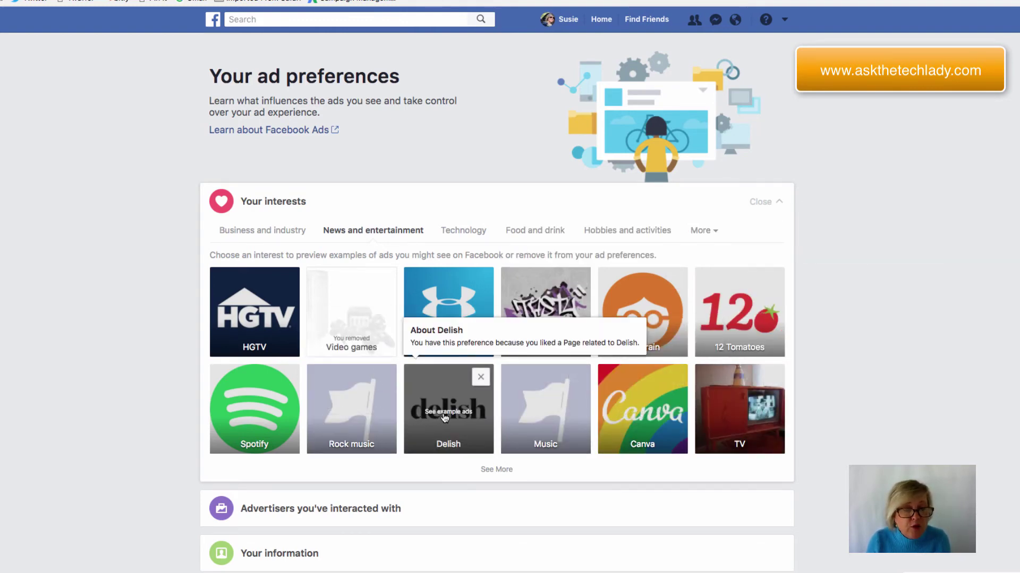
Switch Your interests to the Technology category, listing Shopify, Blackbaud, Adobe After Effects and others.
click(471, 235)
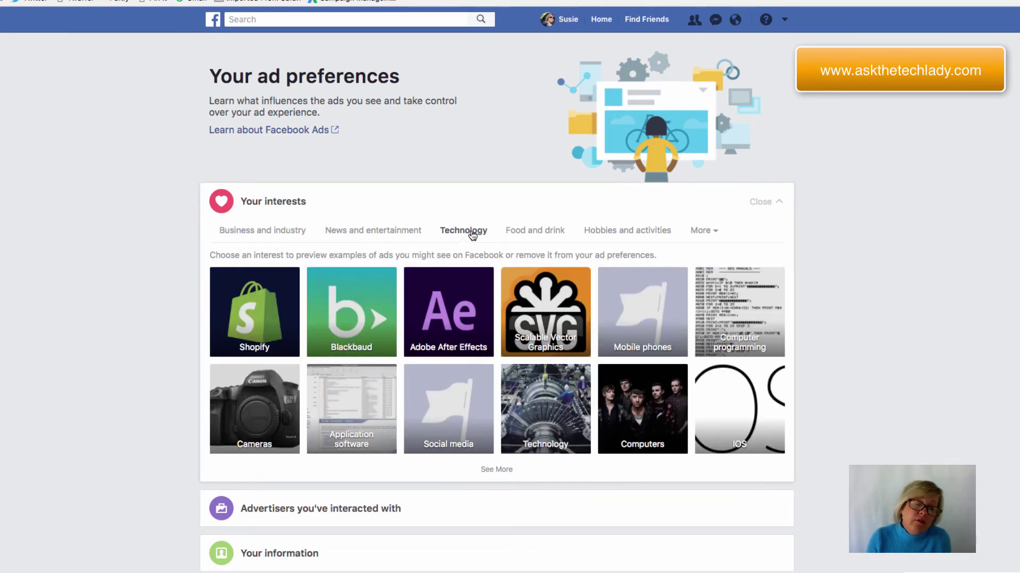